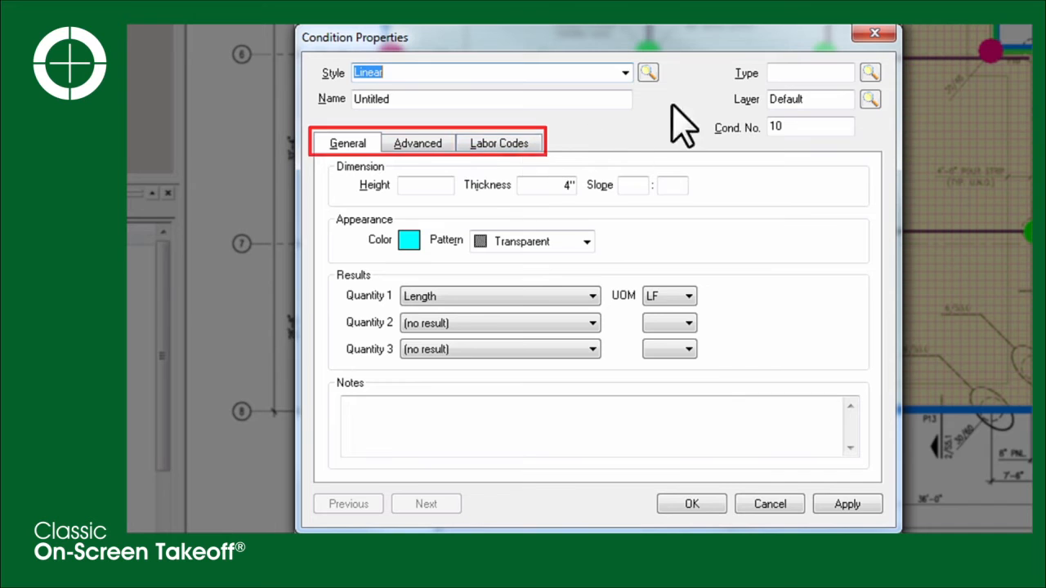
- Set the new condition's style to Count and name it 30/60 Pier
{"action": "left_click", "coordinate": [625, 74]}
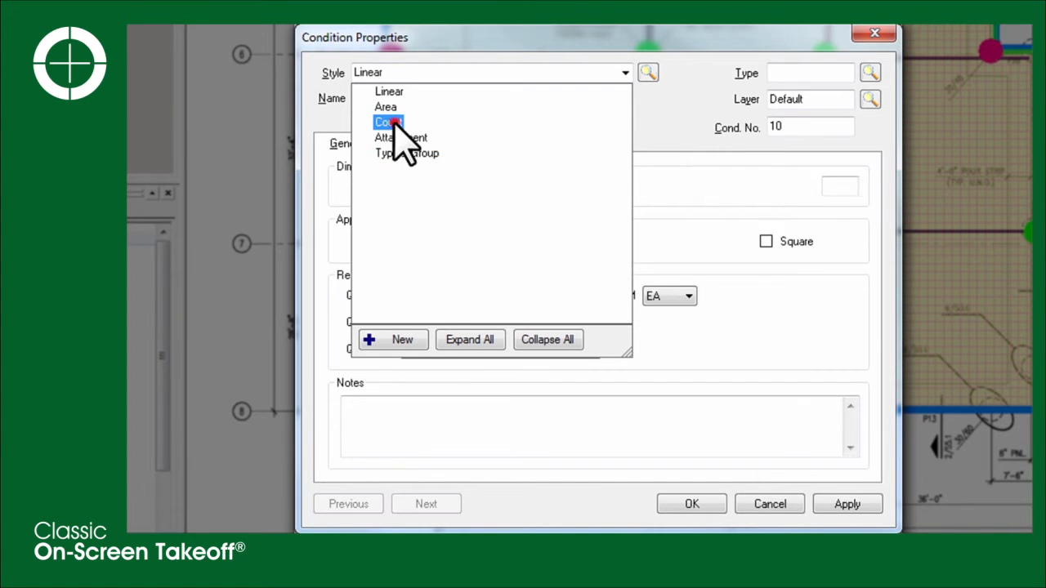
{"action": "left_click", "coordinate": [390, 123]}
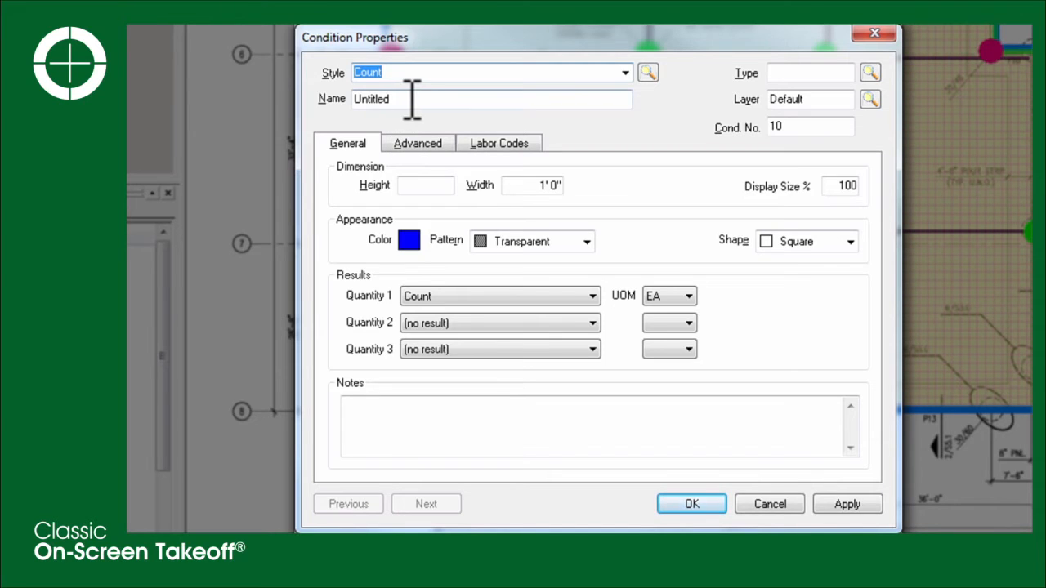
{"action": "left_click", "coordinate": [407, 99]}
{"action": "left_click_drag", "start_coordinate": [407, 99], "coordinate": [367, 98]}
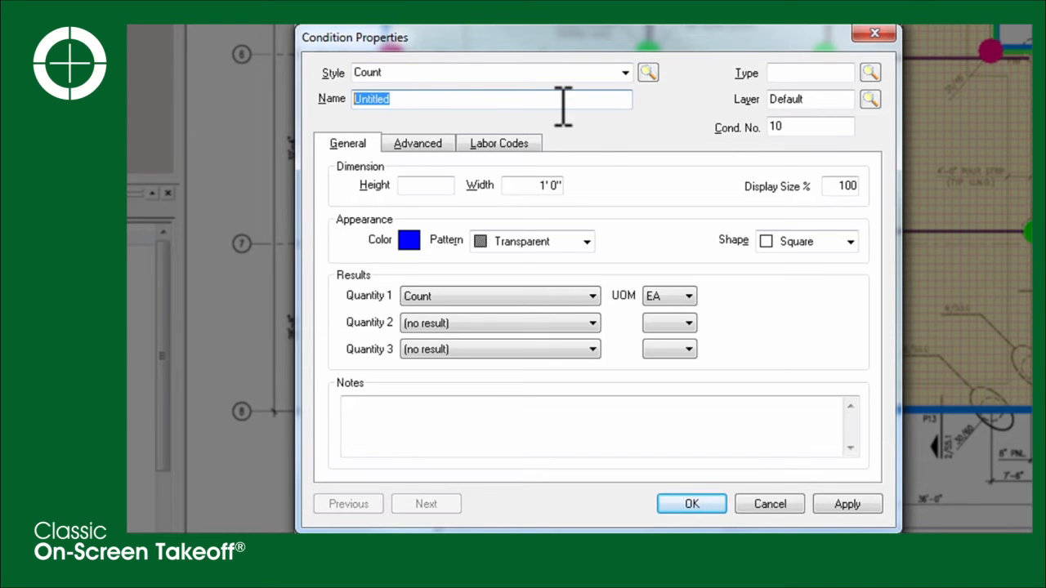
{"action": "type", "text": "30/60 Pier"}
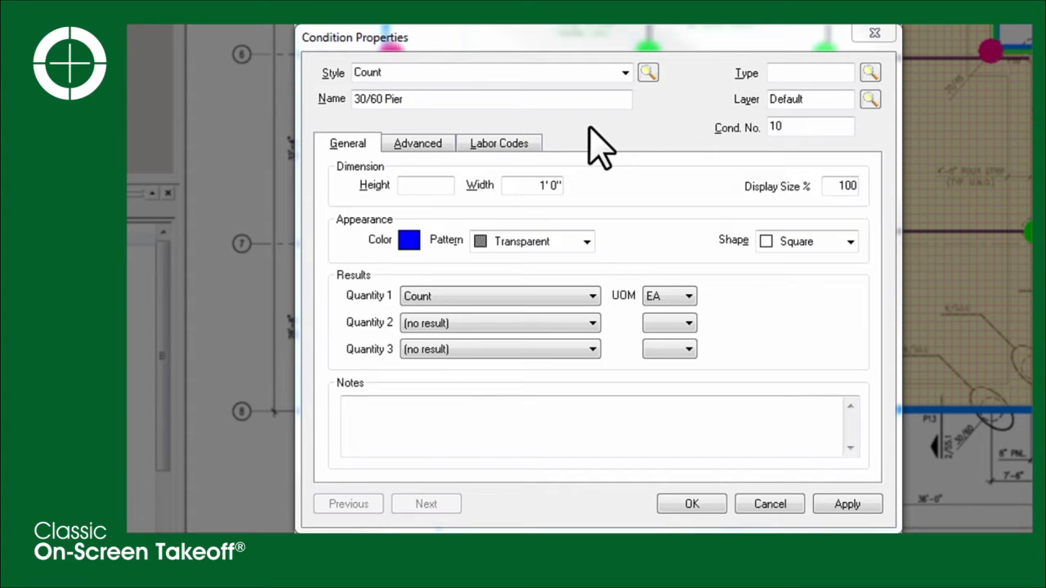
- Assign the 30/60 Pier condition to the Piers type and put it on the Piers layer
{"action": "left_click", "coordinate": [788, 72]}
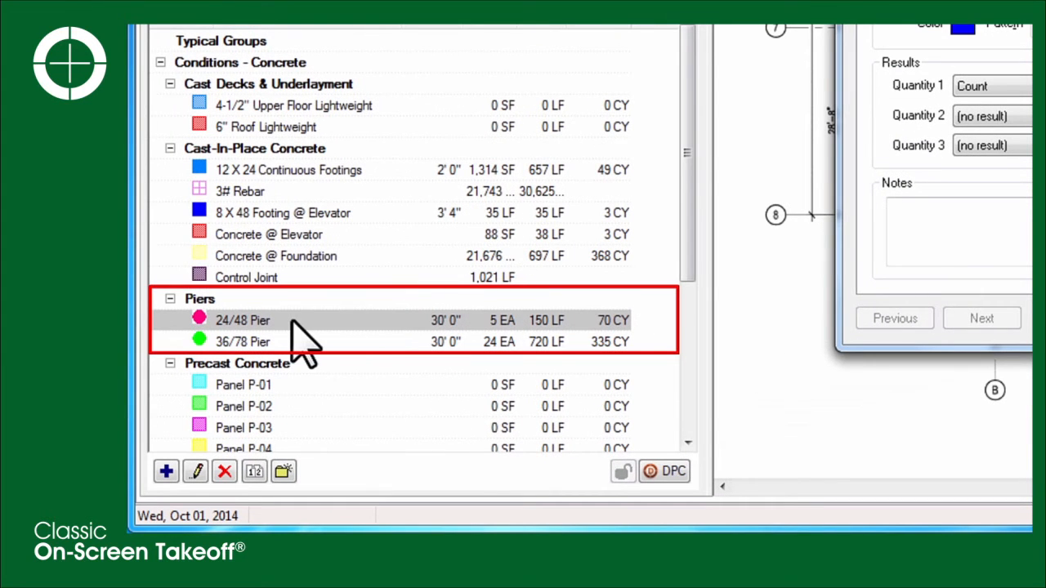
{"action": "left_click", "coordinate": [284, 321]}
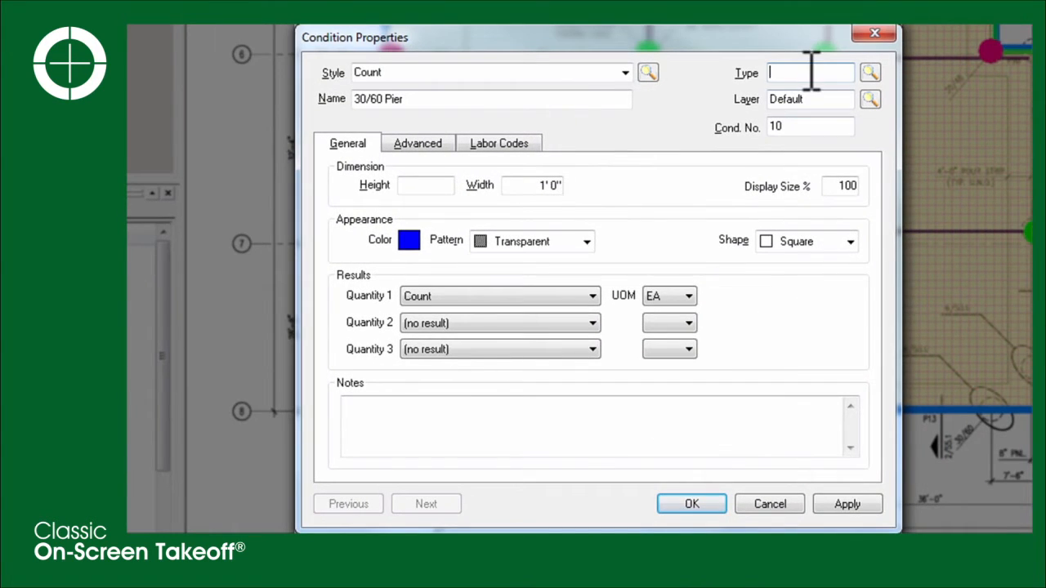
{"action": "type", "text": "Piers"}
{"action": "left_click", "coordinate": [870, 73]}
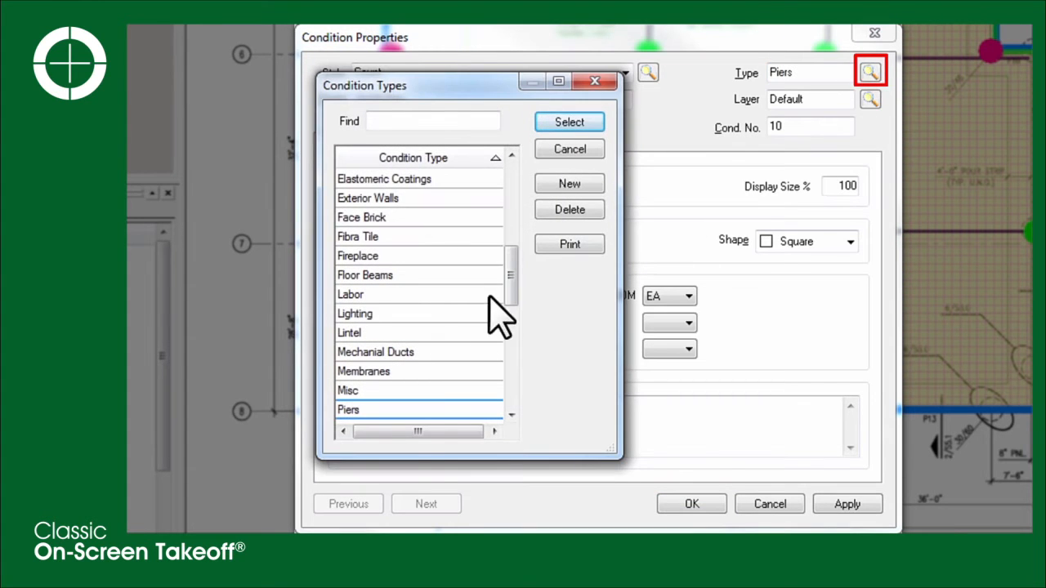
{"action": "left_click_drag", "start_coordinate": [508, 279], "coordinate": [509, 339]}
{"action": "key", "text": "Return"}
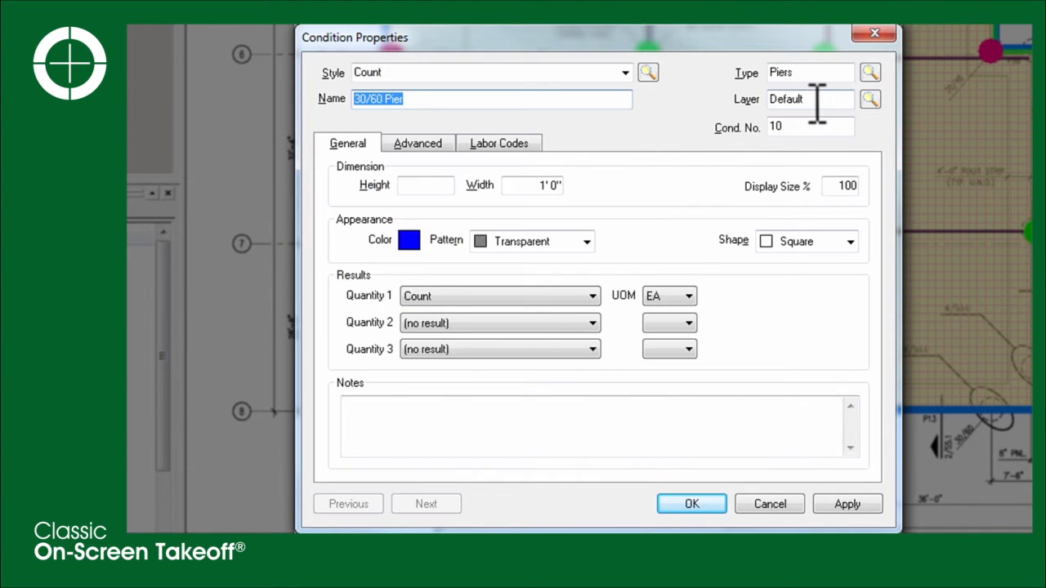
{"action": "left_click", "coordinate": [815, 98]}
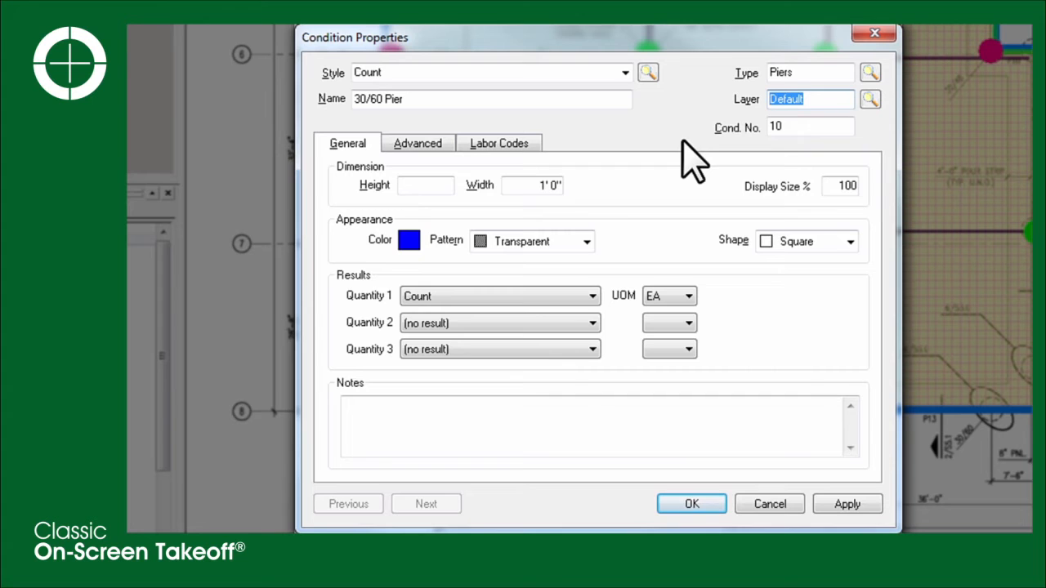
{"action": "type", "text": "Piers"}
- Give the pier condition a Circle shape with a height of 30' 0" and a width of 4' 0"
{"action": "left_click", "coordinate": [850, 241]}
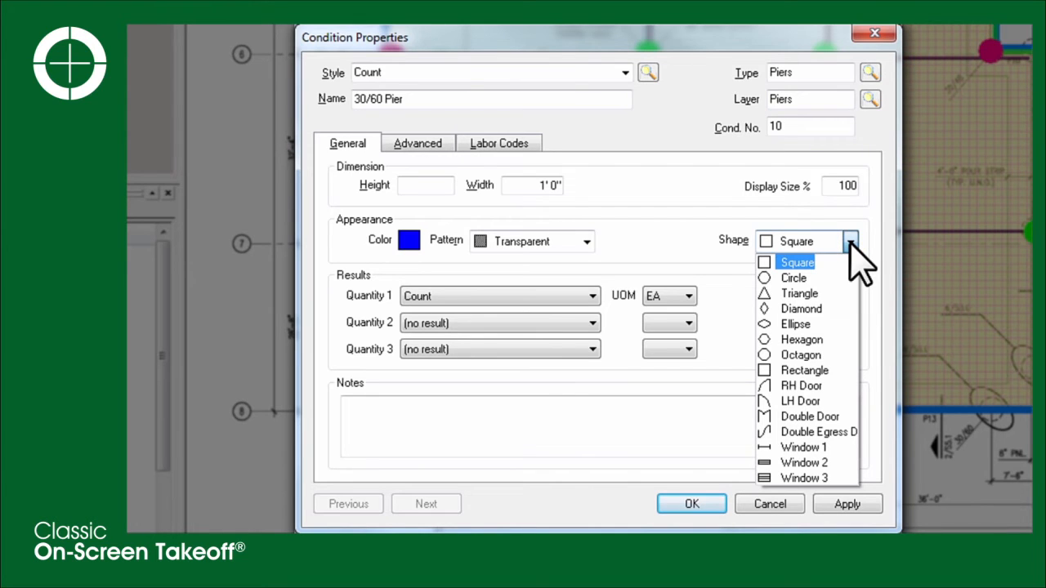
{"action": "left_click", "coordinate": [807, 279]}
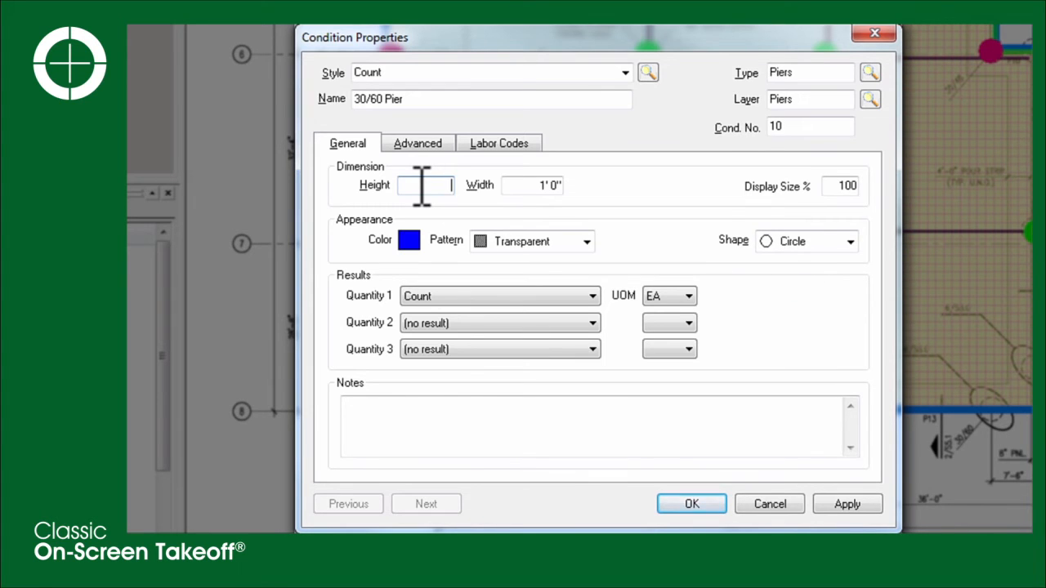
{"action": "type", "text": "3000"}
{"action": "key", "text": "Tab"}
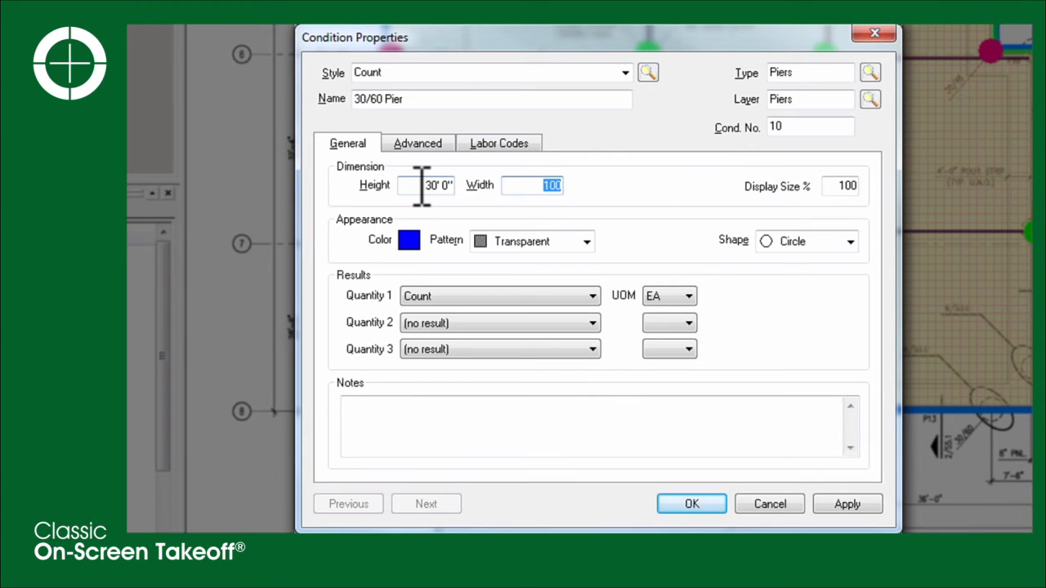
{"action": "type", "text": "400"}
{"action": "key", "text": "Tab"}
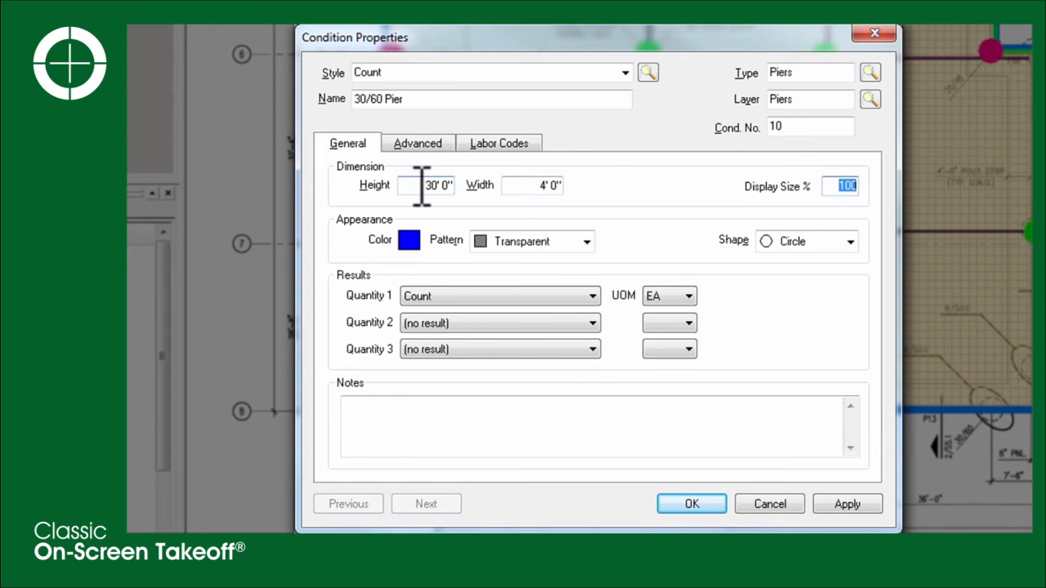
- Confirm blue as the pier condition's color and Transparent as its fill pattern
{"action": "left_click", "coordinate": [409, 242]}
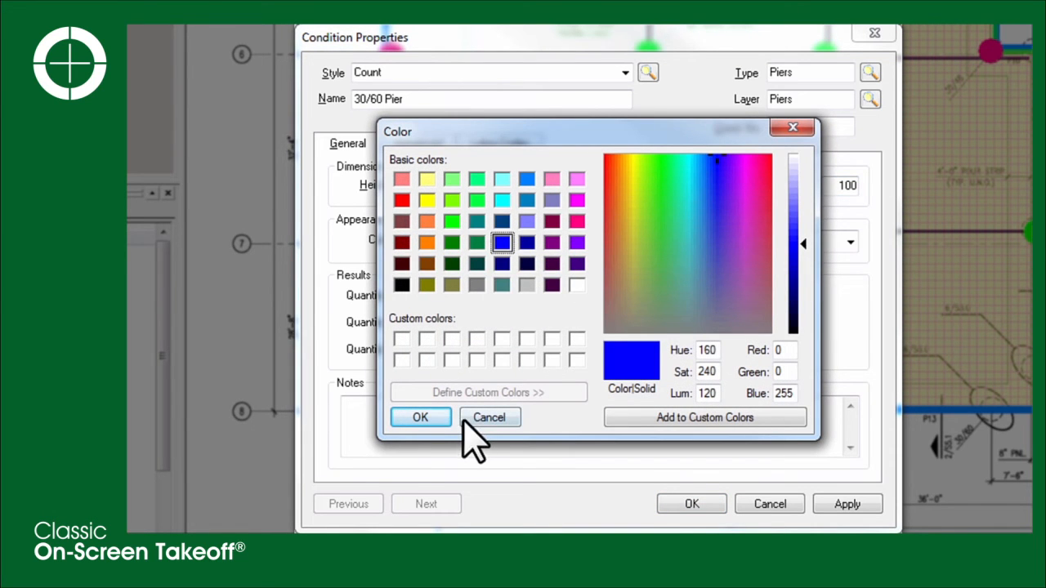
{"action": "left_click", "coordinate": [430, 417]}
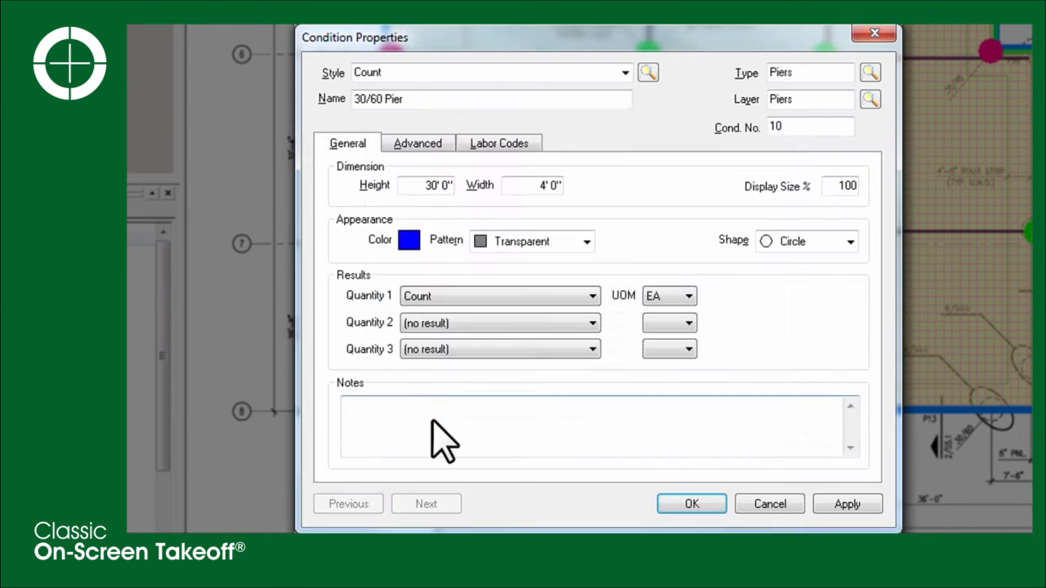
{"action": "left_click", "coordinate": [582, 240]}
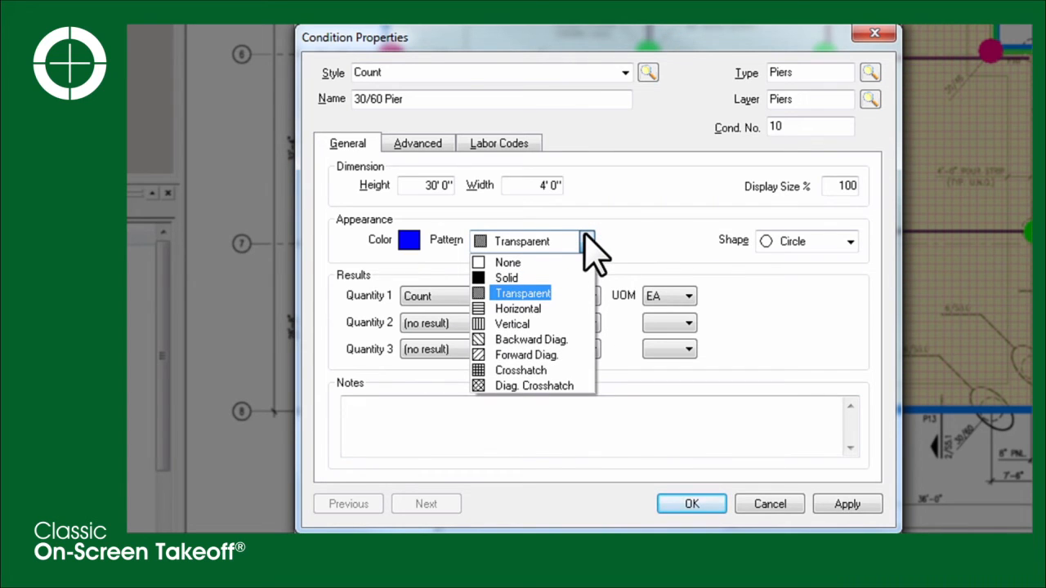
{"action": "left_click", "coordinate": [551, 287]}
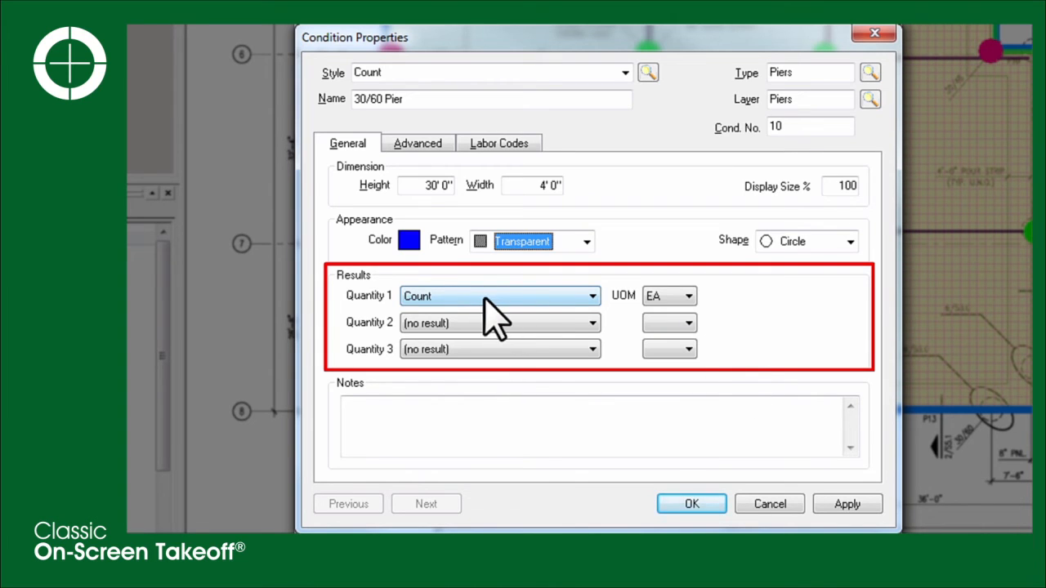
- Review the result options offered for the condition's Quantity 1, Quantity 2 and Quantity 3
{"action": "left_click", "coordinate": [562, 302]}
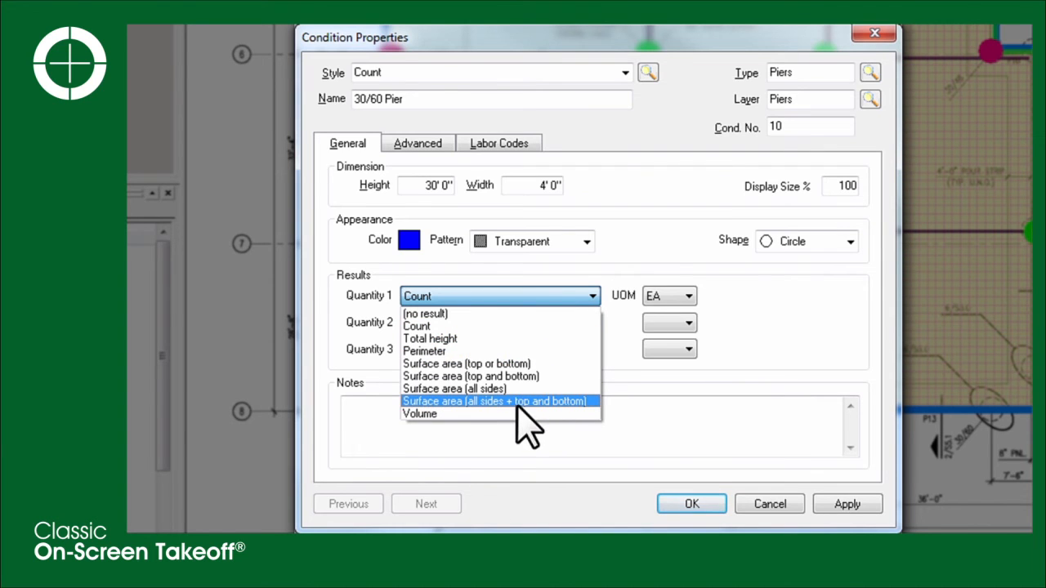
{"action": "left_click", "coordinate": [626, 331]}
{"action": "left_click", "coordinate": [591, 325]}
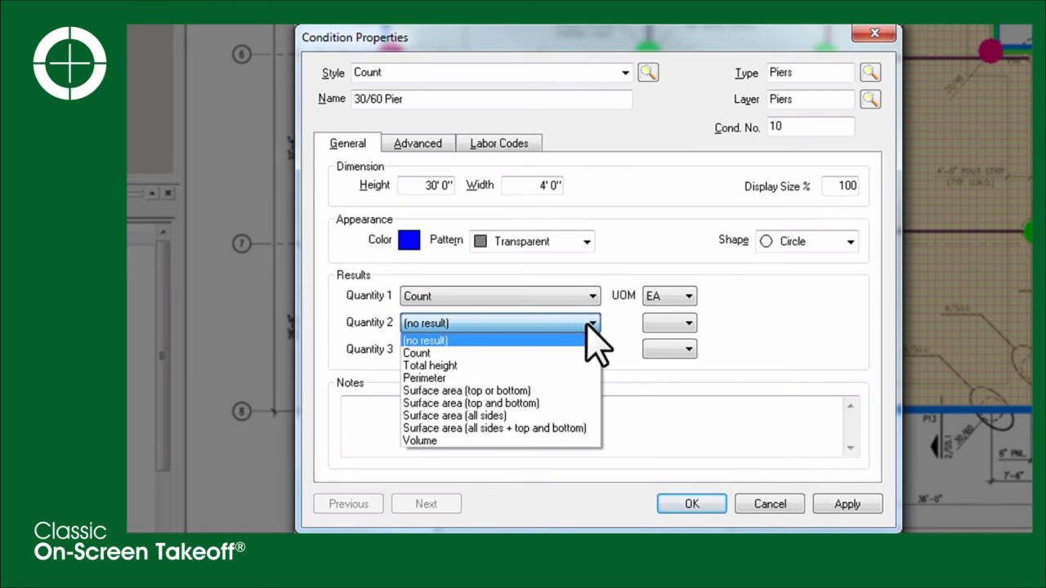
{"action": "left_click", "coordinate": [629, 330]}
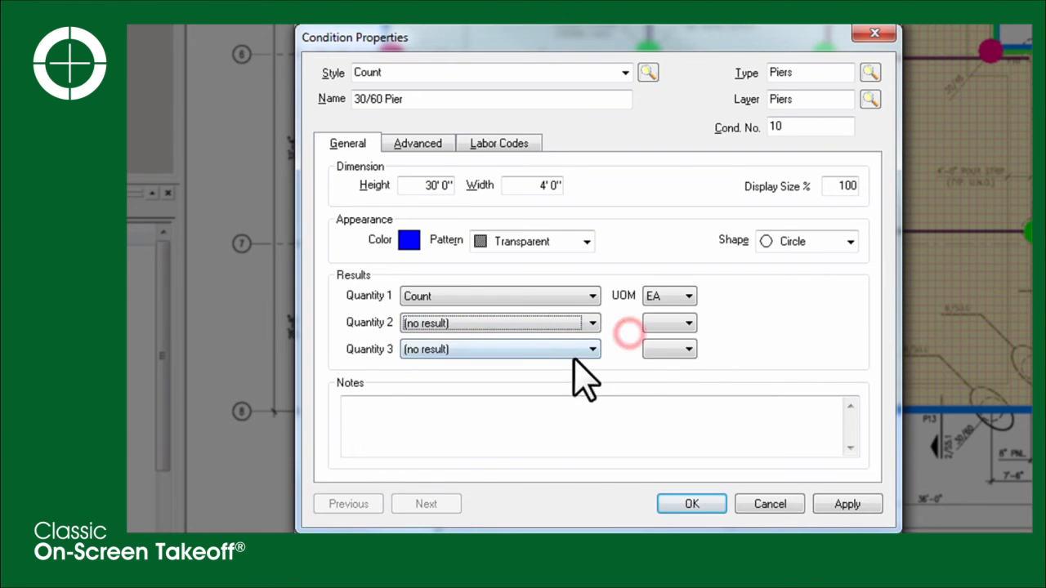
{"action": "left_click", "coordinate": [568, 354]}
{"action": "left_click", "coordinate": [619, 345]}
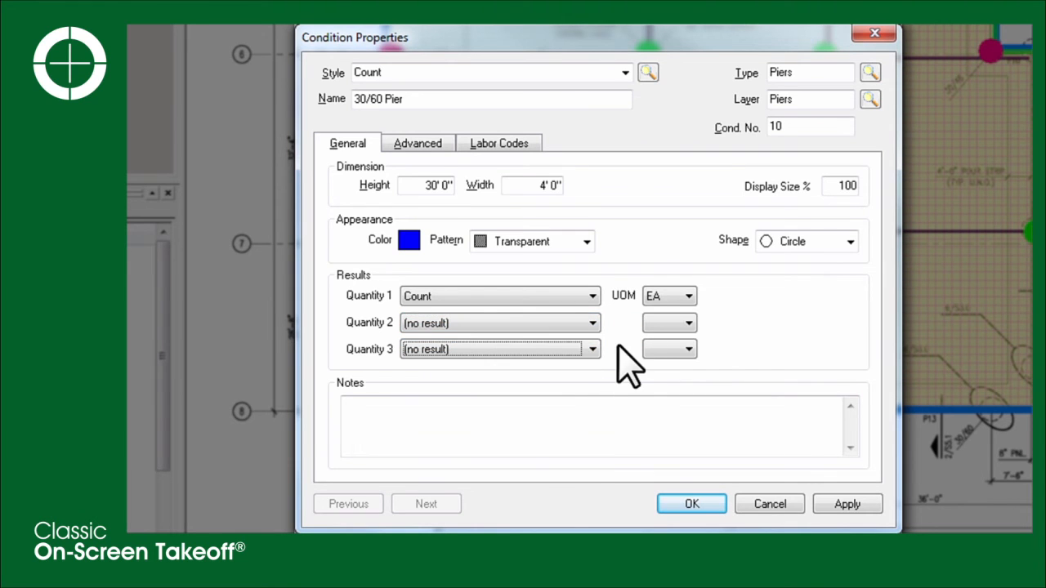
- Set Quantity 2 to Total height in LF and Quantity 3 to Volume in CY
{"action": "left_click", "coordinate": [551, 324]}
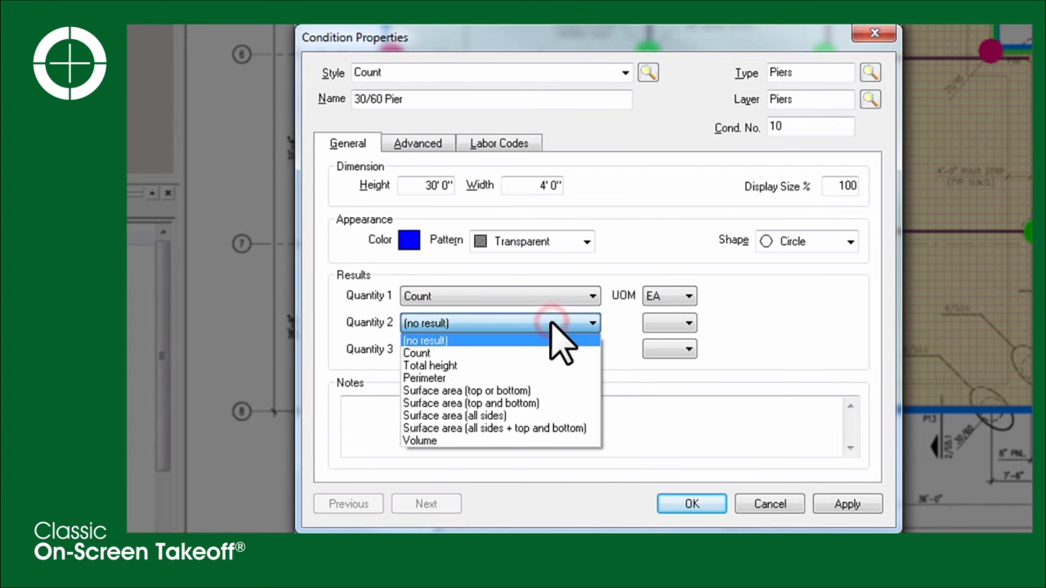
{"action": "left_click", "coordinate": [551, 366]}
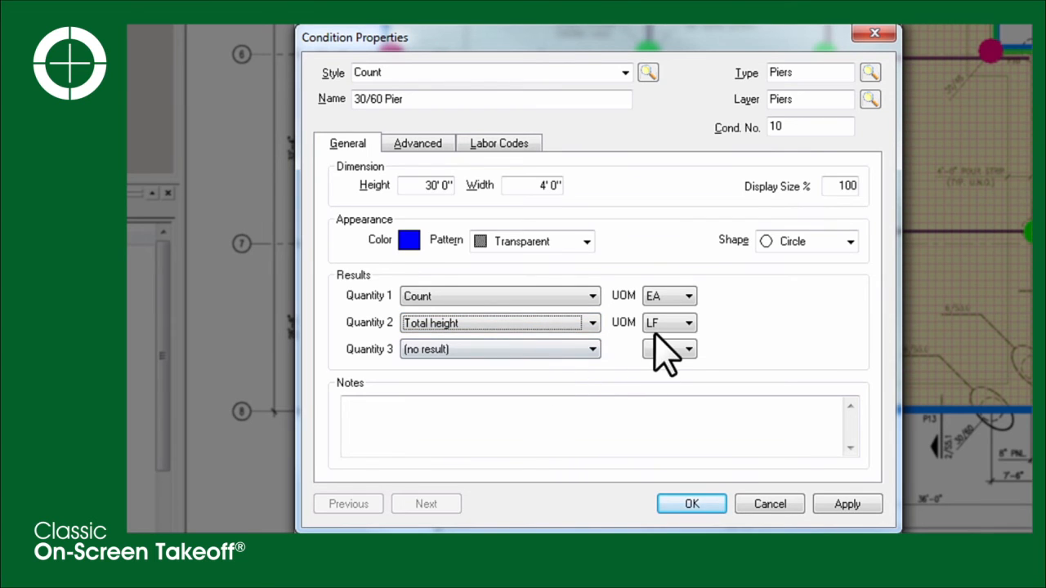
{"action": "left_click", "coordinate": [566, 349]}
{"action": "left_click", "coordinate": [562, 464]}
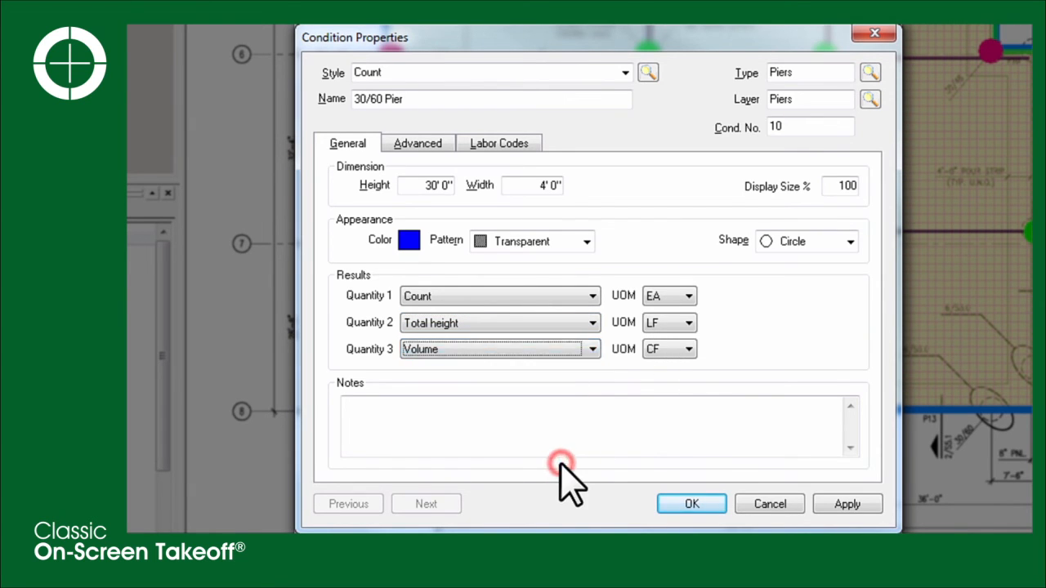
{"action": "left_click", "coordinate": [689, 349]}
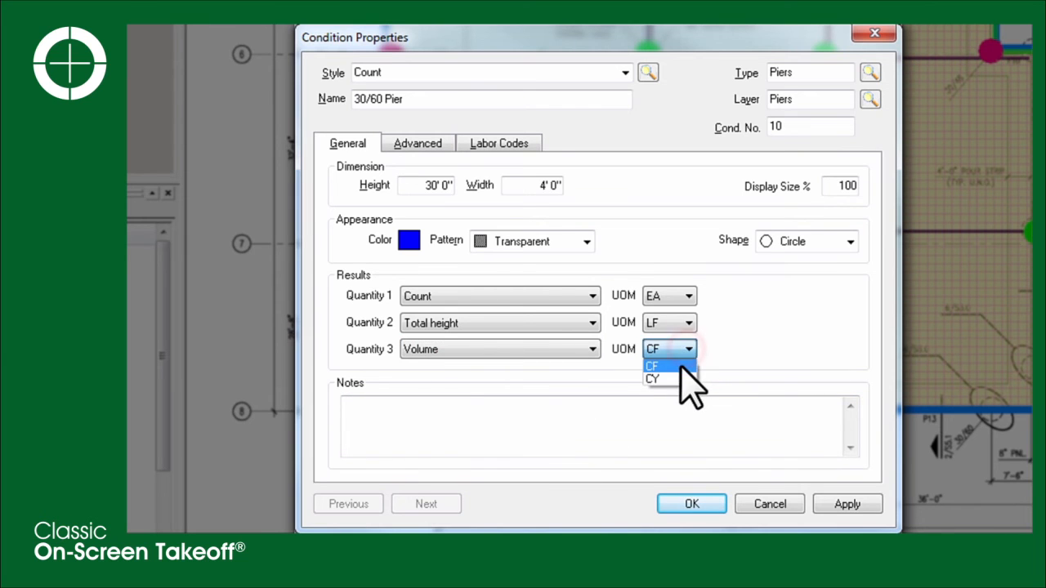
{"action": "left_click", "coordinate": [678, 379]}
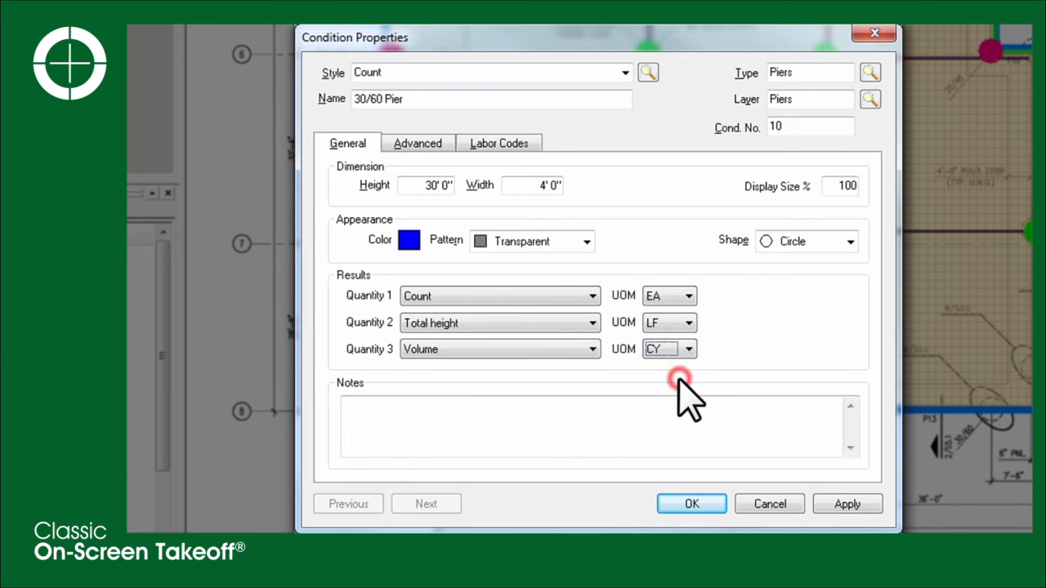
- Add the notes "Concrete 3000 PSI Mix" and "6 #6 Rebar" on separate lines and save the condition
{"action": "left_click", "coordinate": [543, 416]}
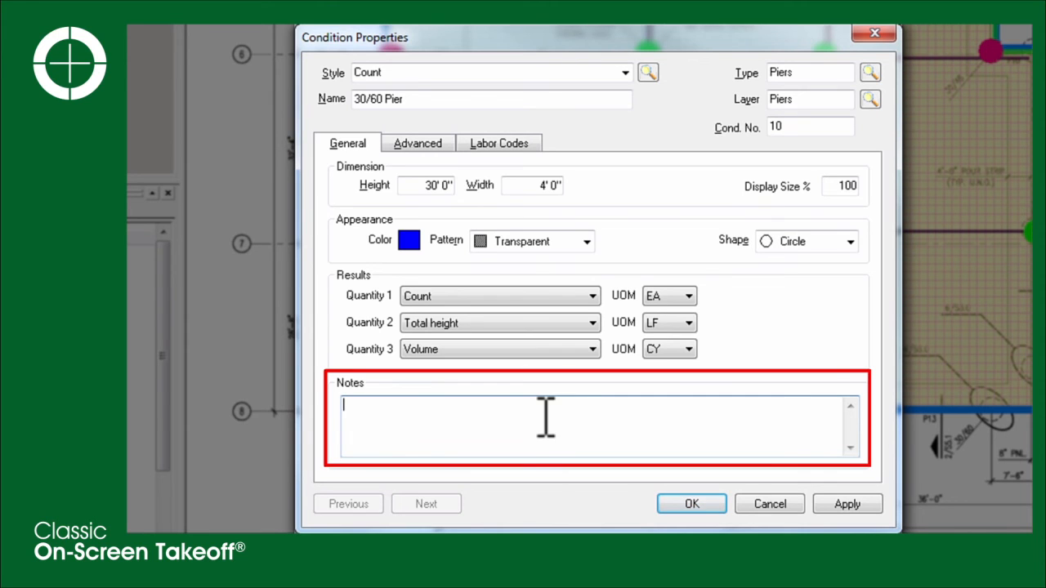
{"action": "type", "text": "Concrete 3000 PSI Mix"}
{"action": "key", "text": "Return"}
{"action": "type", "text": "6 #6 Rebar"}
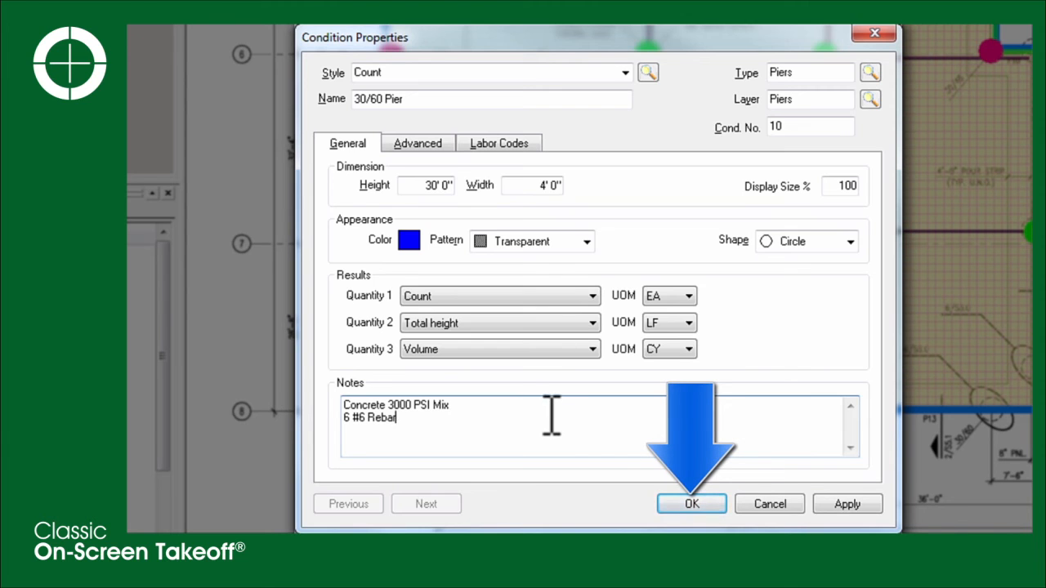
{"action": "left_click", "coordinate": [689, 504]}
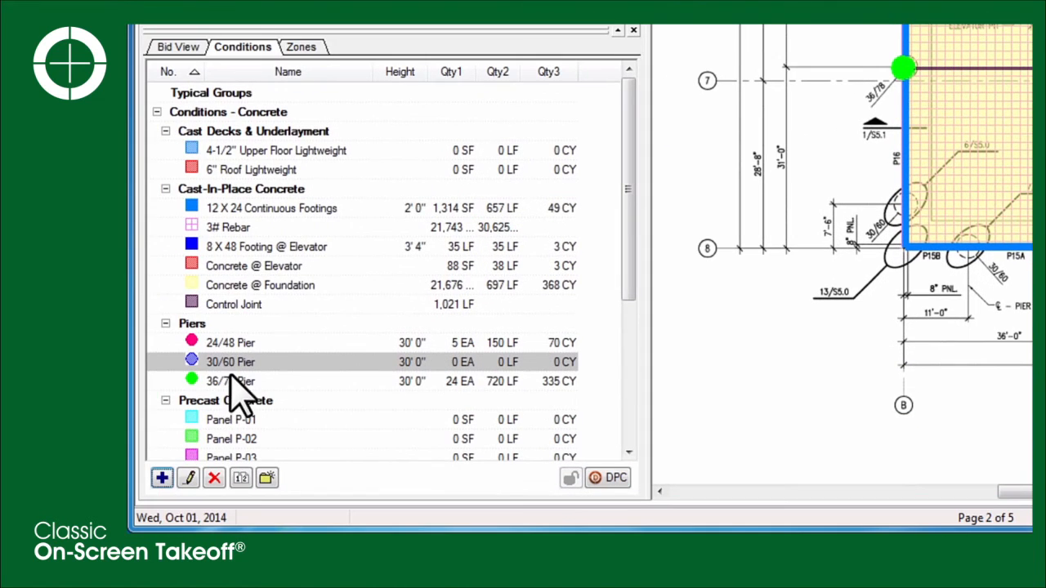
- Select the 30/60 Pier condition and place piers at the 30/60 callouts near gridlines 6 and 8 on the plan
{"action": "left_click", "coordinate": [406, 282]}
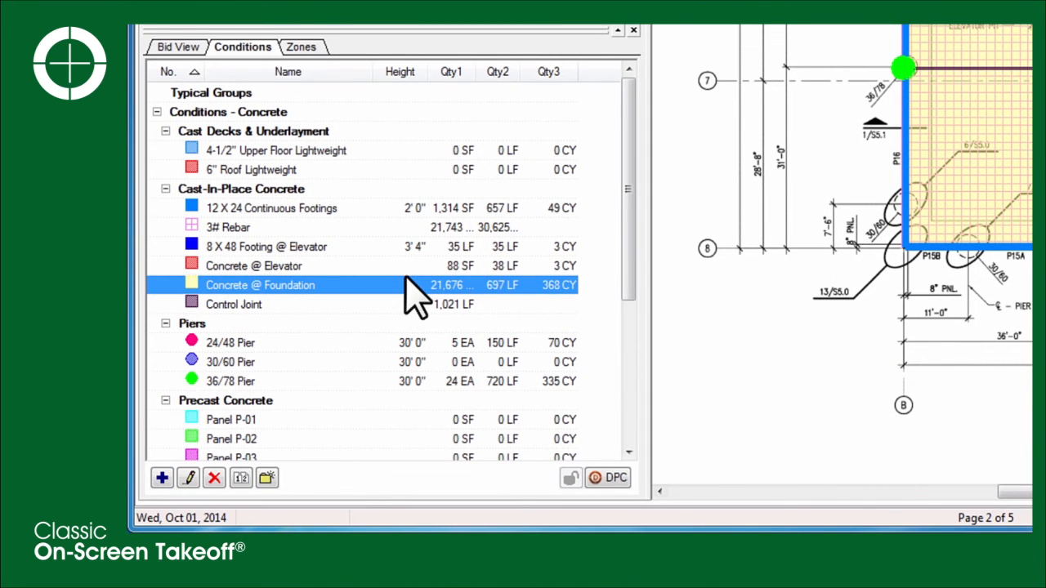
{"action": "left_click", "coordinate": [344, 364]}
{"action": "left_click", "coordinate": [345, 362]}
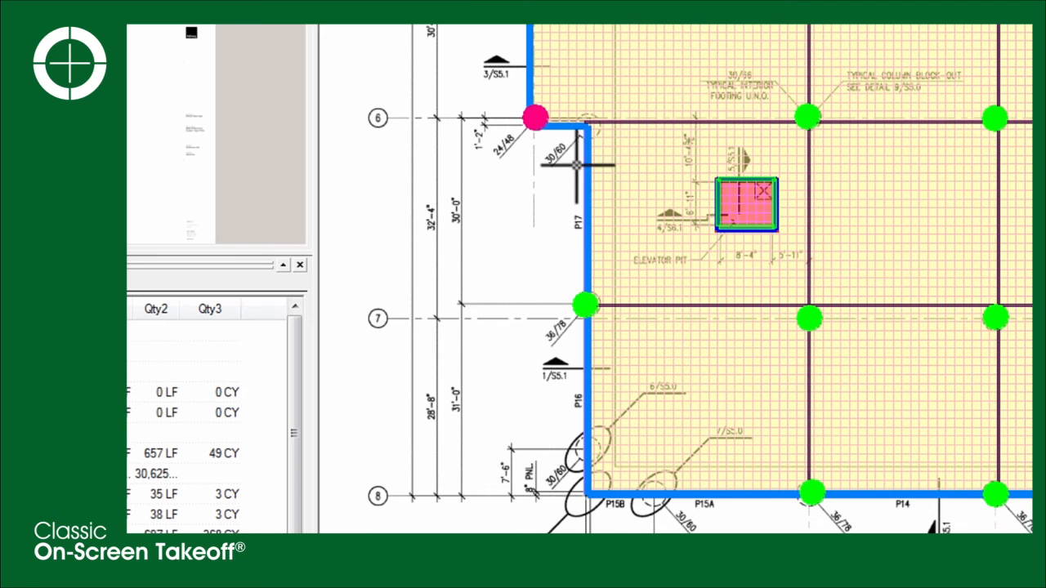
{"action": "left_click", "coordinate": [586, 124]}
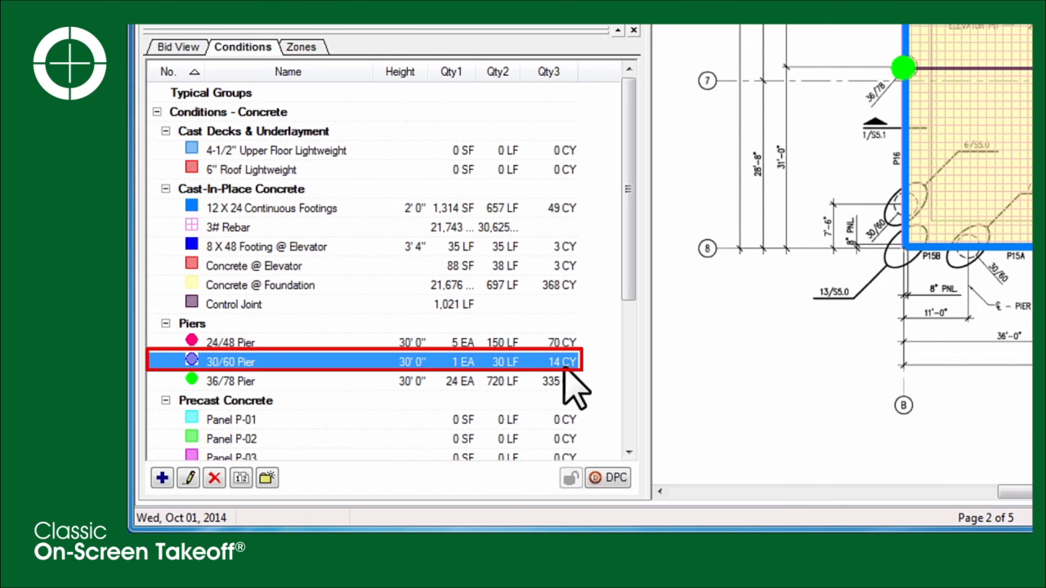
{"action": "left_click", "coordinate": [902, 205]}
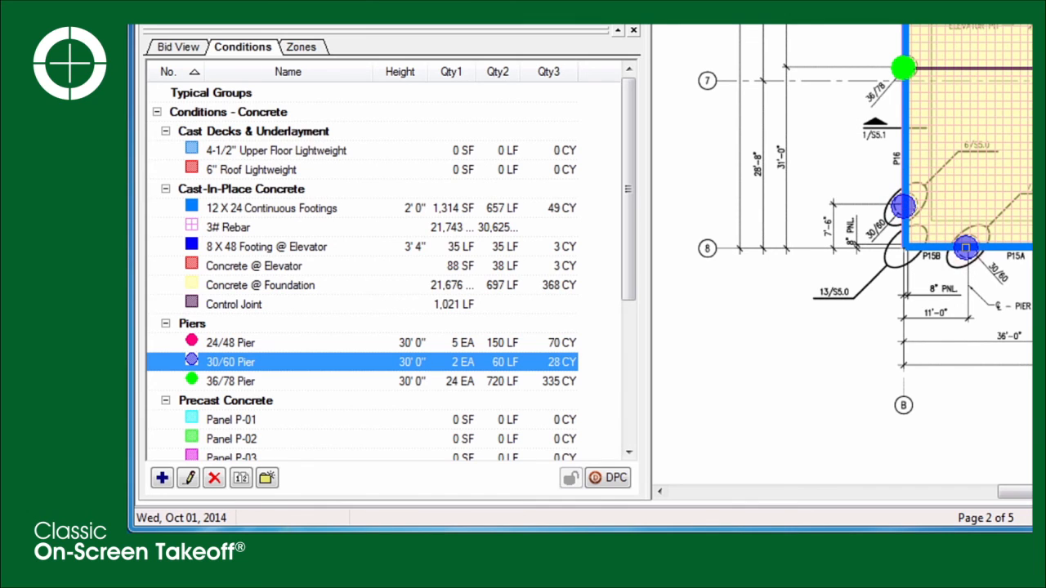